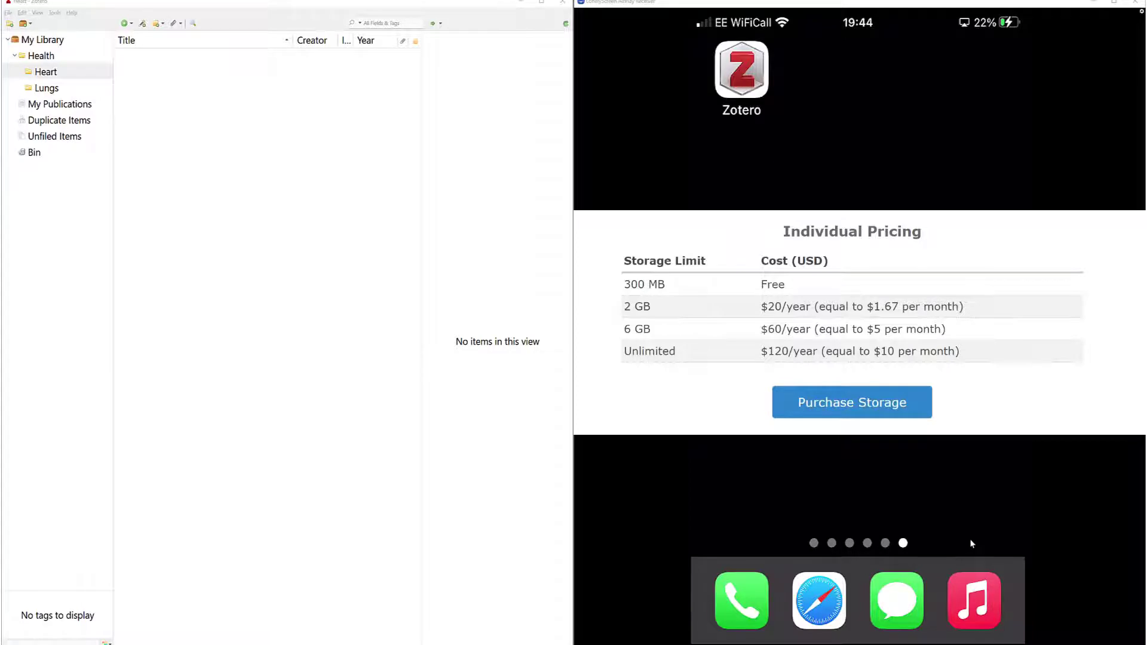
- Review the sync settings in Zotero's preferences and accept them
left_click(326, 240)
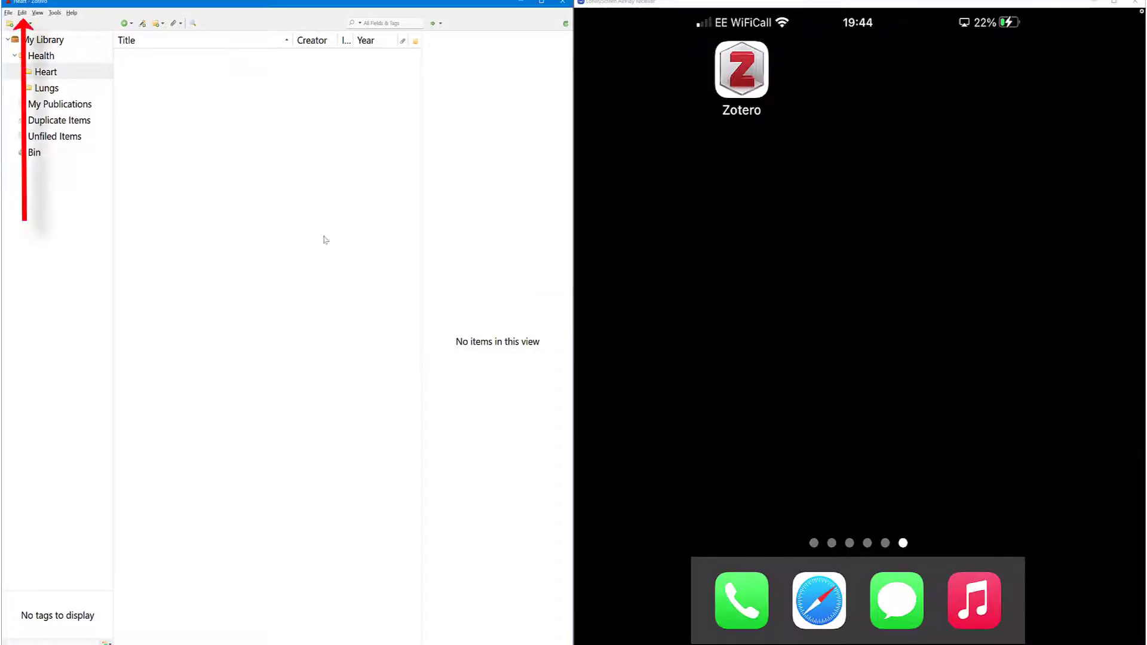
left_click(23, 13)
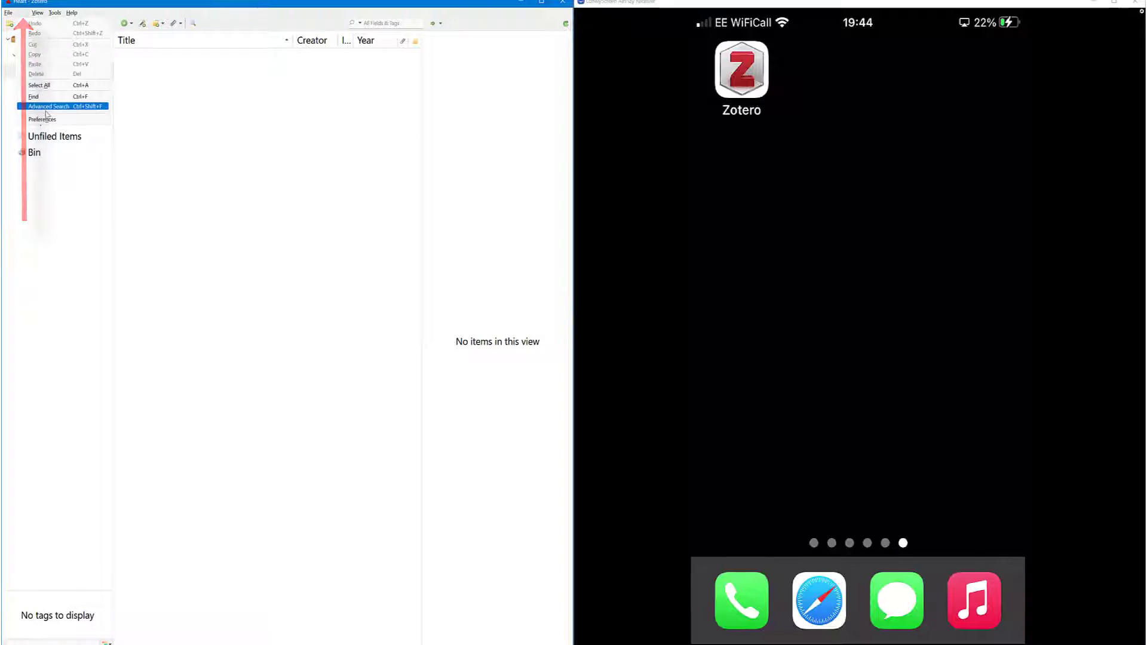
left_click(42, 119)
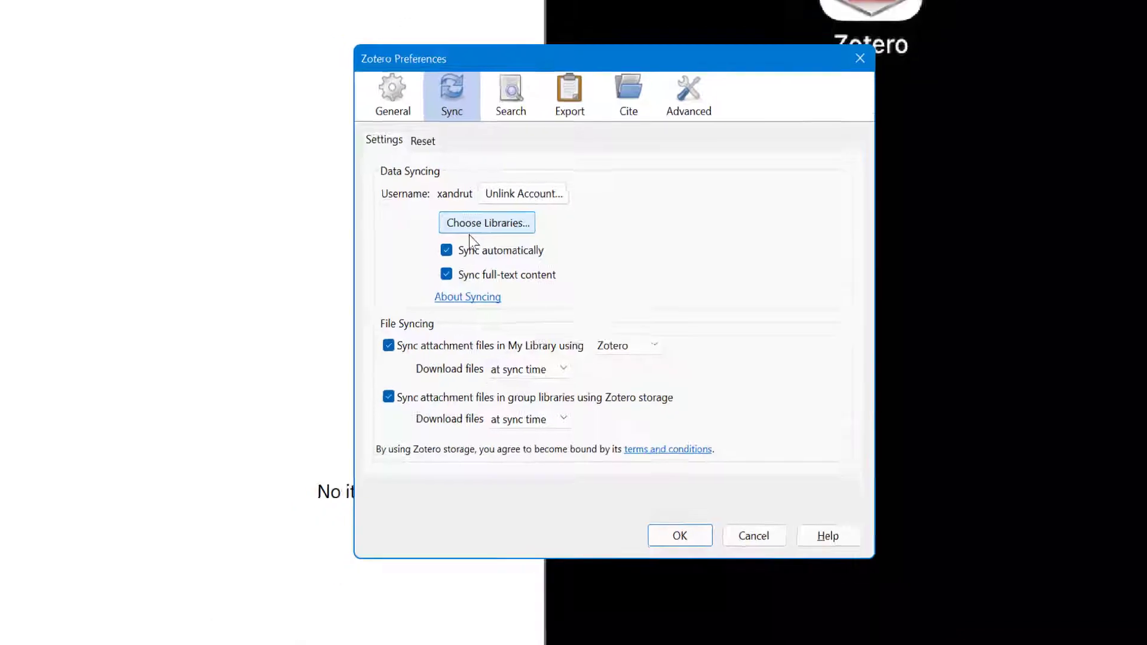
left_click(675, 536)
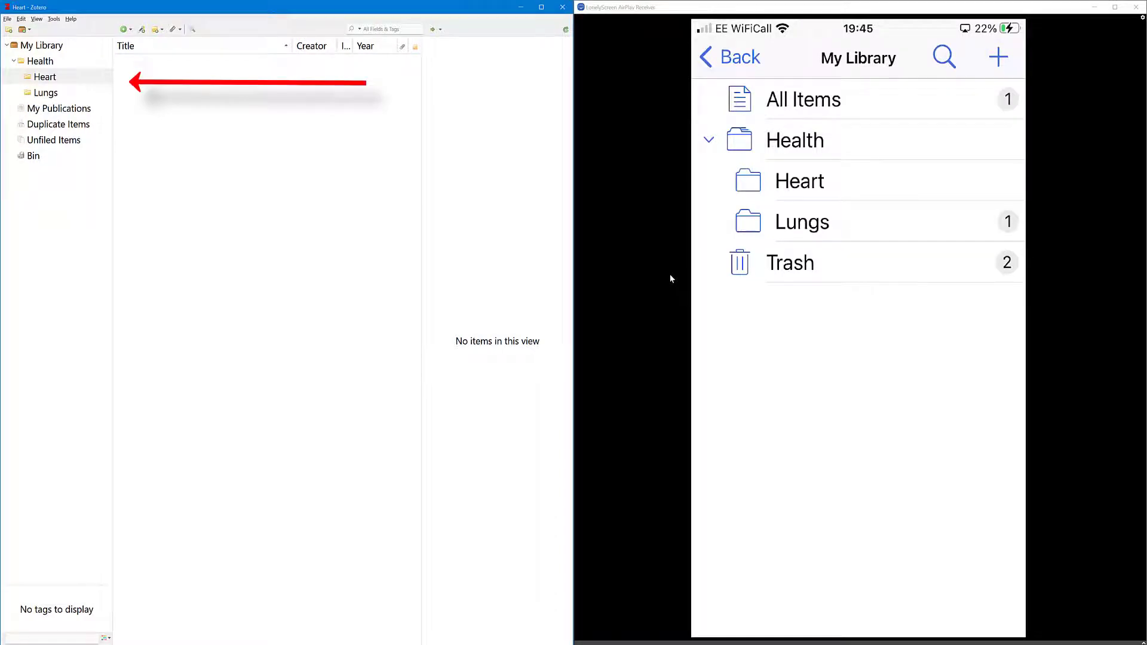
- Check that Heart is empty, then open Lungs and select its single COPD item
left_click(53, 66)
left_click(53, 77)
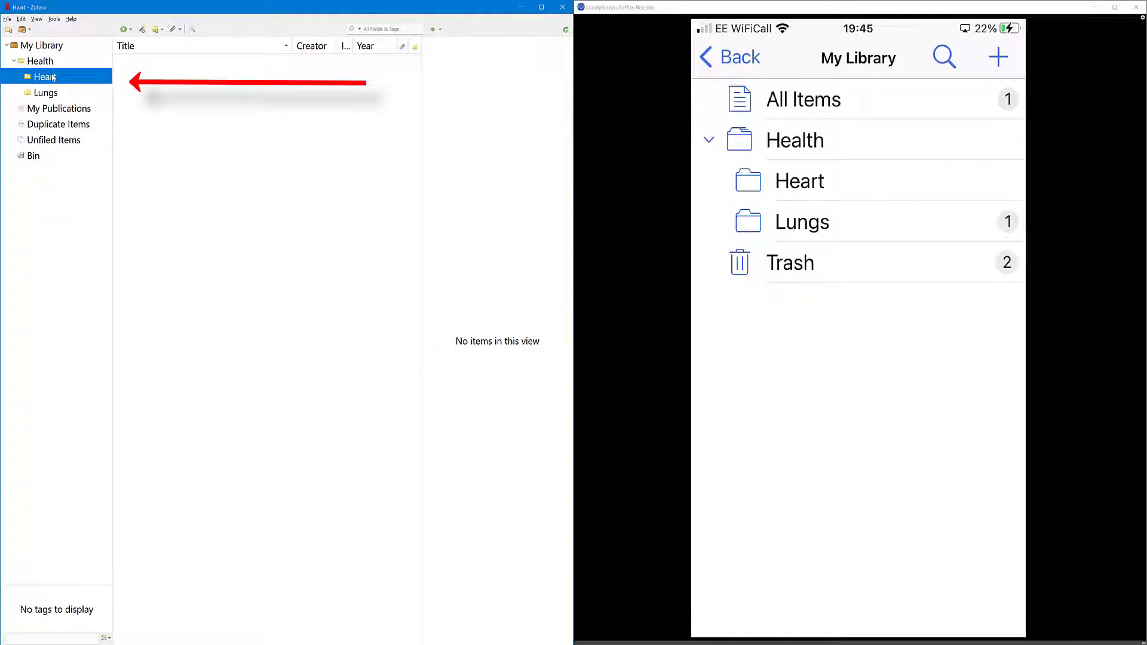
left_click(51, 93)
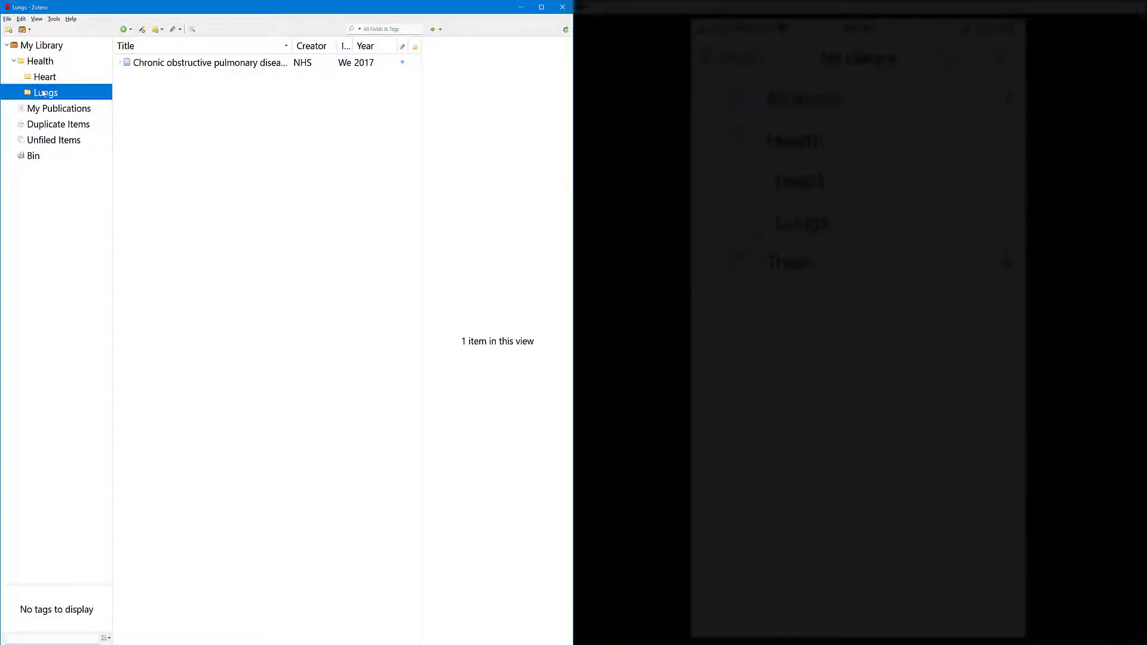
left_click(146, 64)
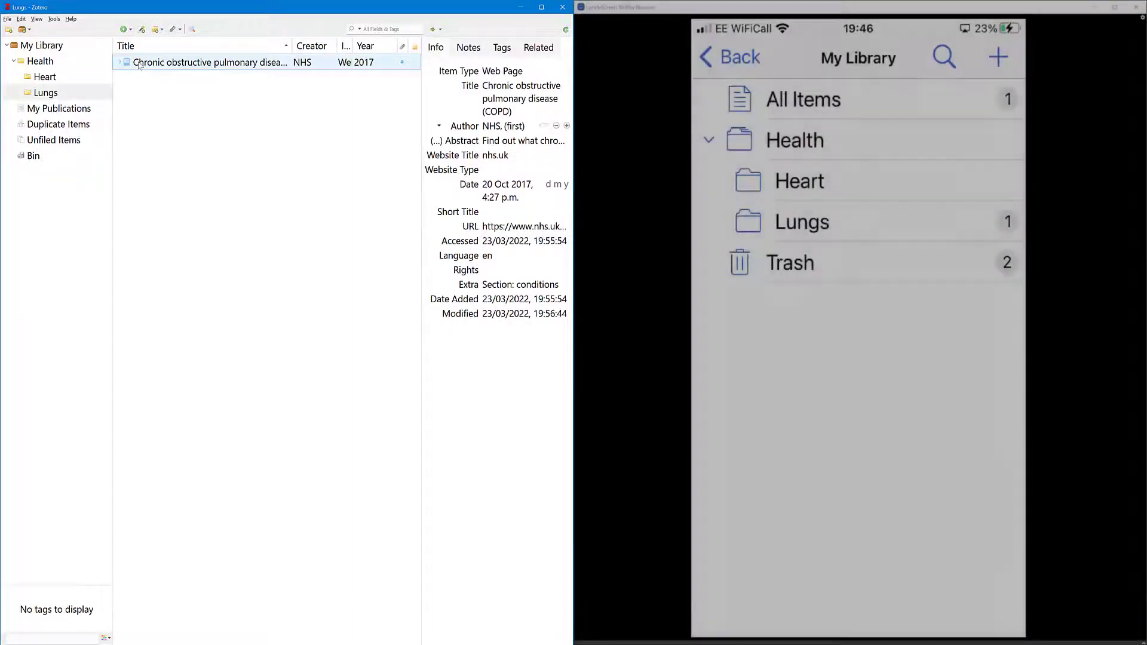
- Open the COPD item's saved NHS snapshot in Chrome, then close the browser
double_click(139, 64)
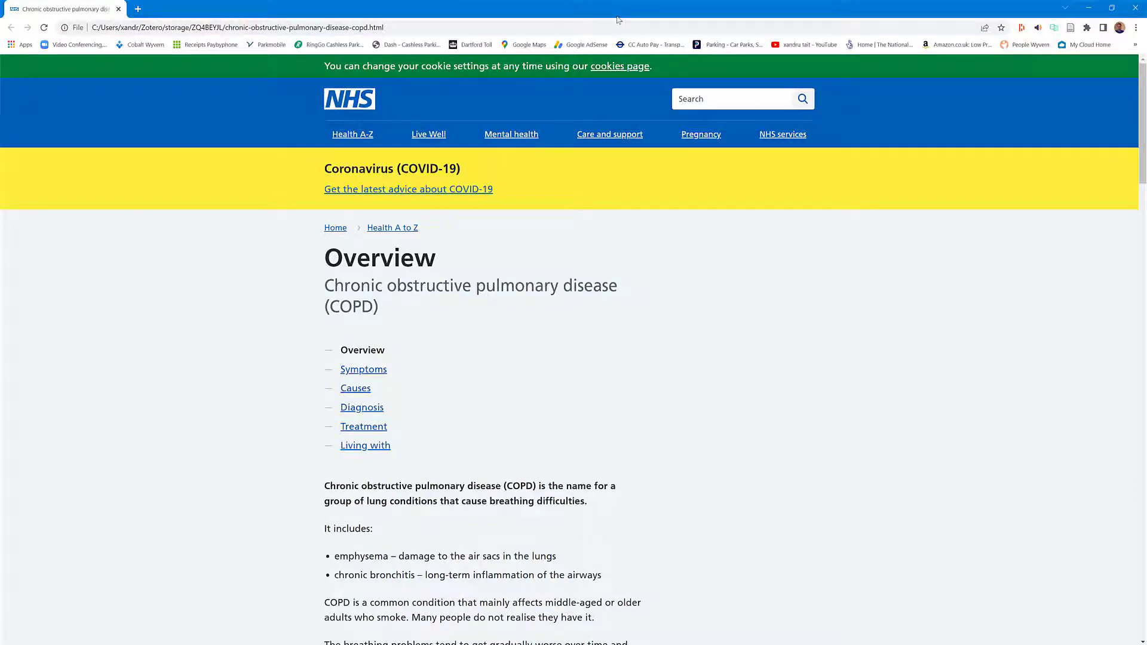
left_click(1135, 7)
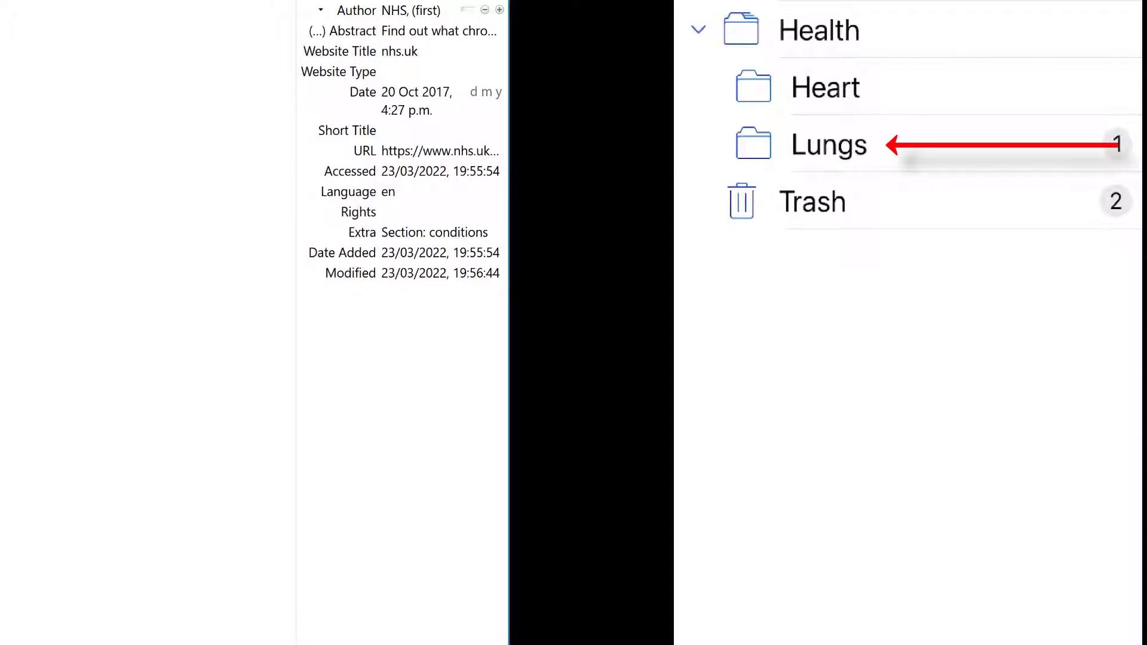
- On the iPhone, open Lungs and browse the COPD item's saved NHS page
left_click(829, 144)
left_click(872, 72)
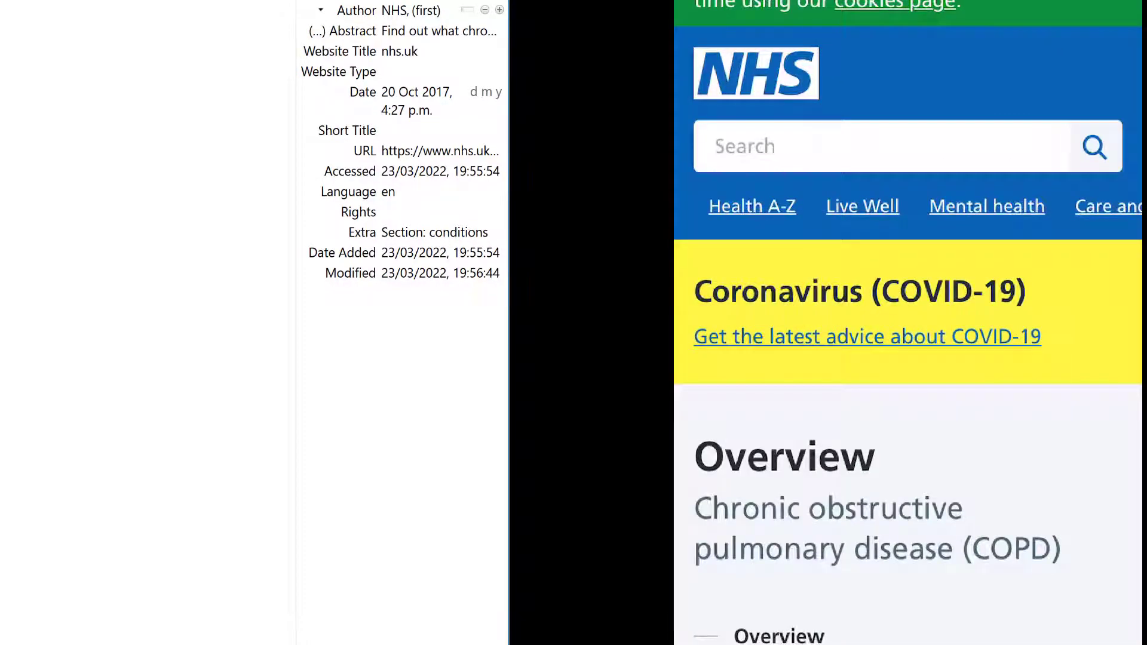
scroll(908, 323, "down", 10)
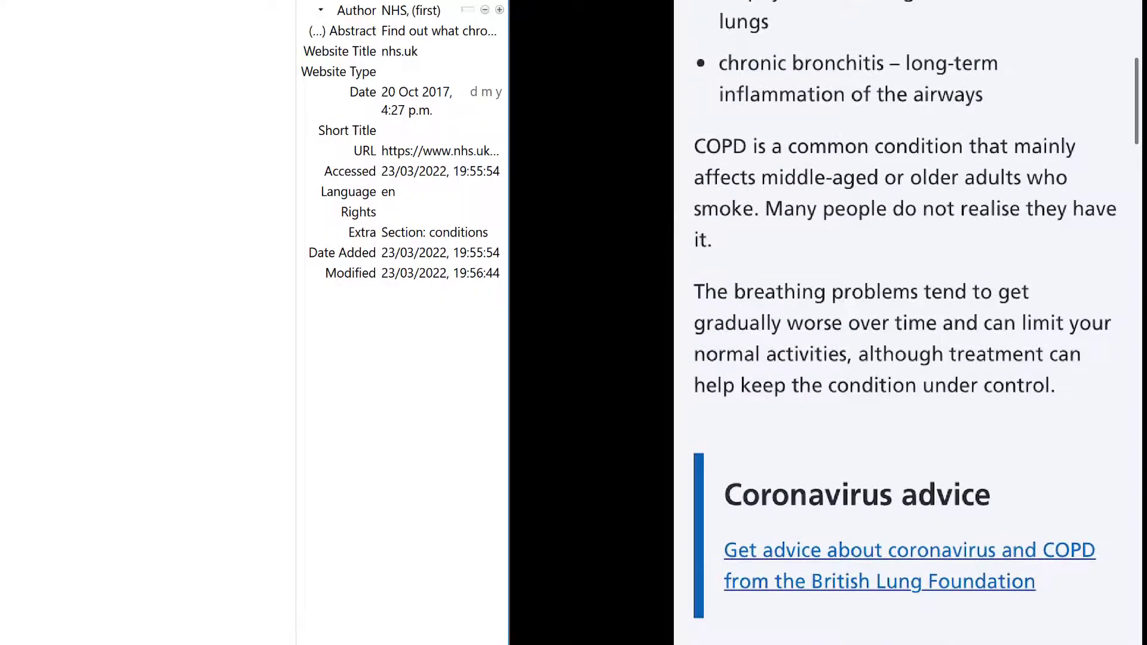
left_click(725, 627)
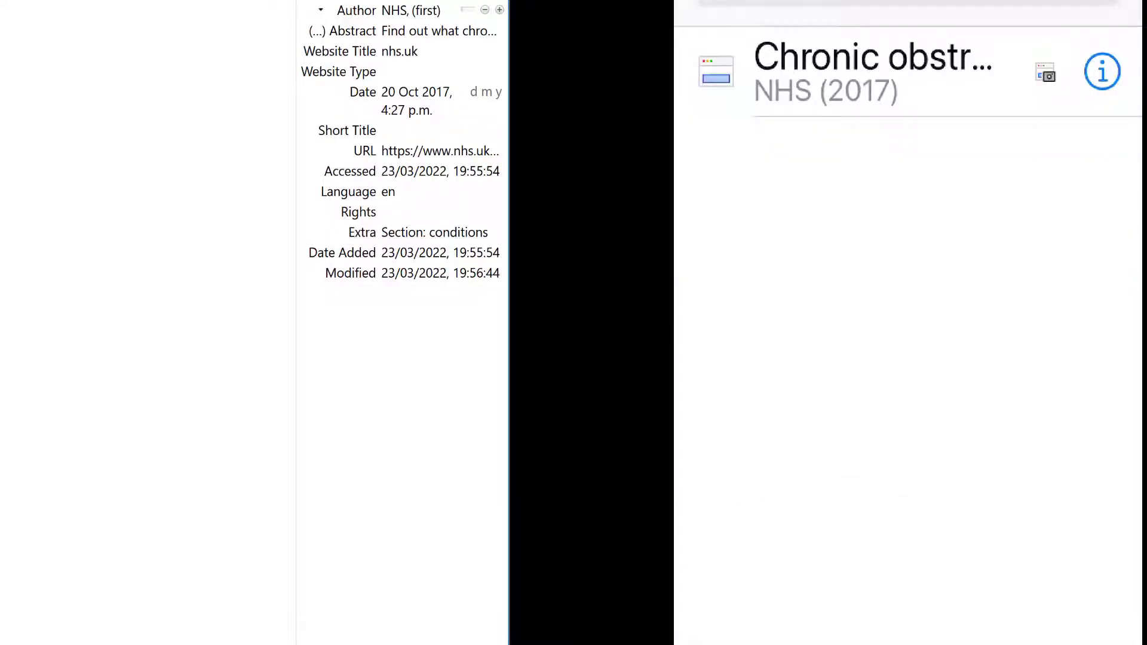
- Reopen the NHS page and copy the breathing-problems paragraph
left_click(872, 71)
scroll(908, 323, "down", 10)
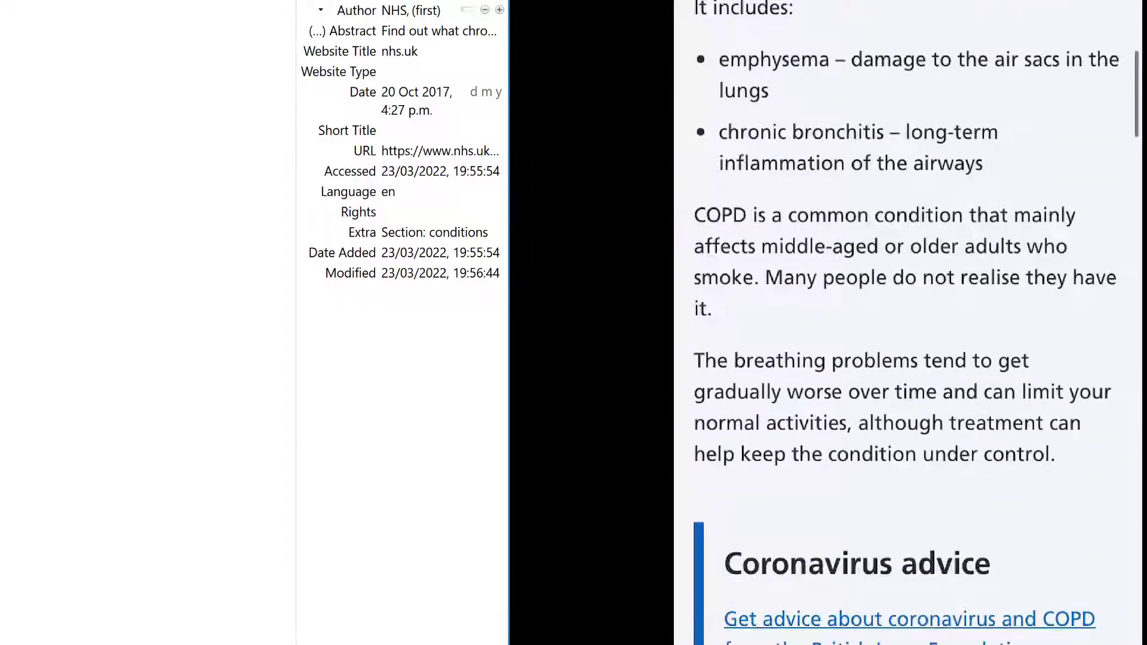
scroll(720, 223, "up", 5)
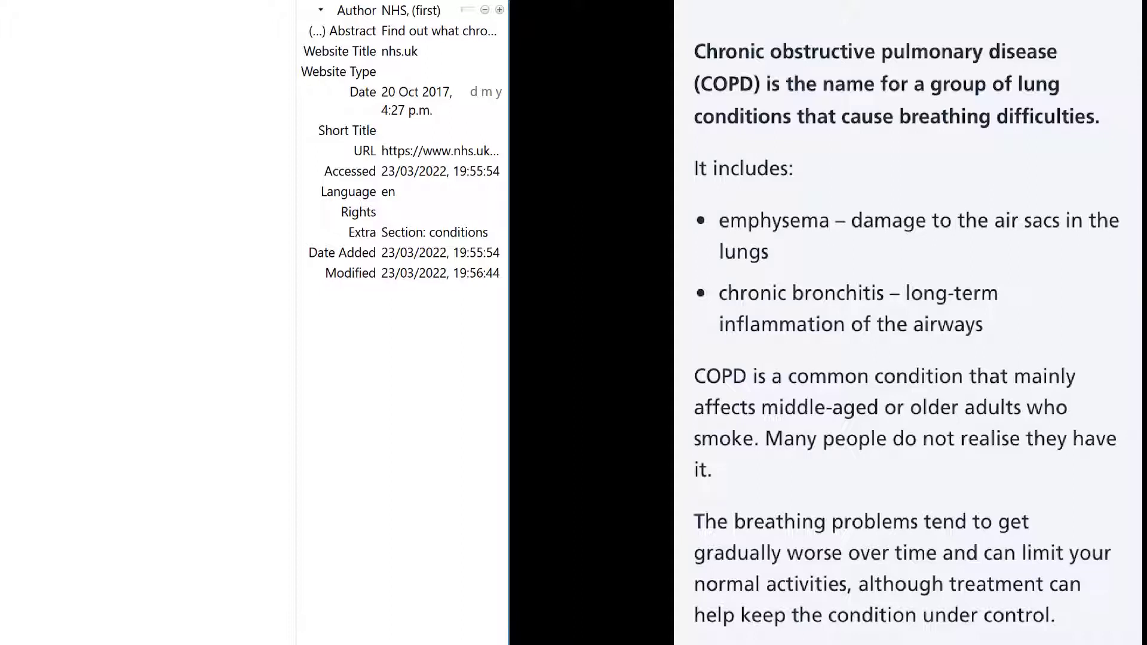
double_click(1031, 616)
left_click_drag(1007, 607, 694, 522)
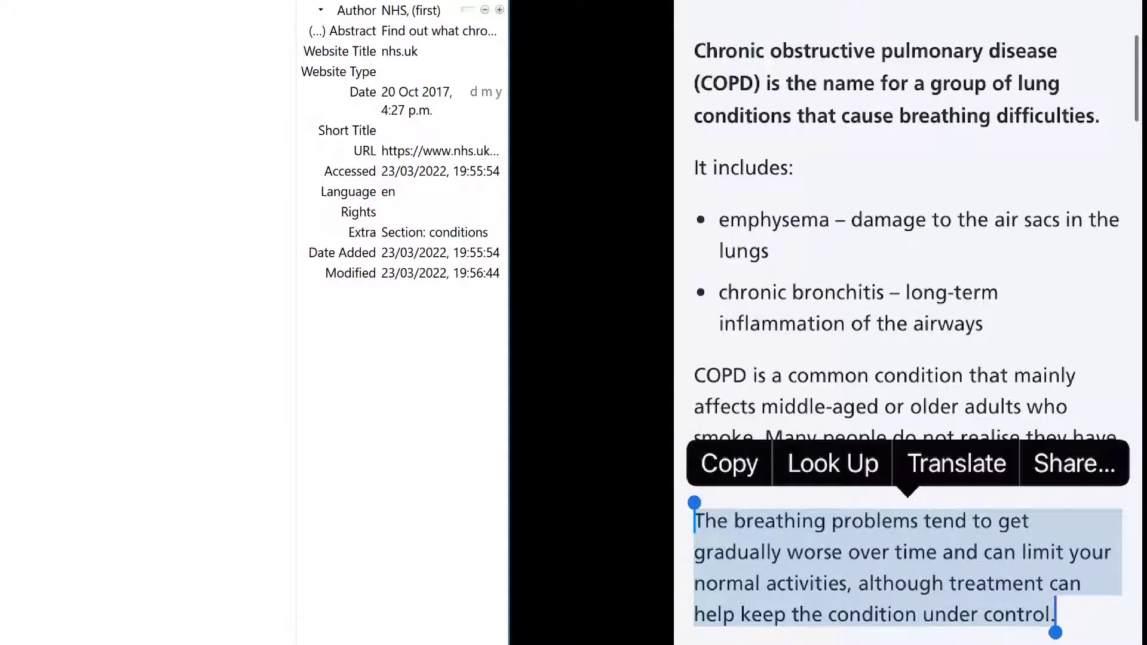
left_click(729, 464)
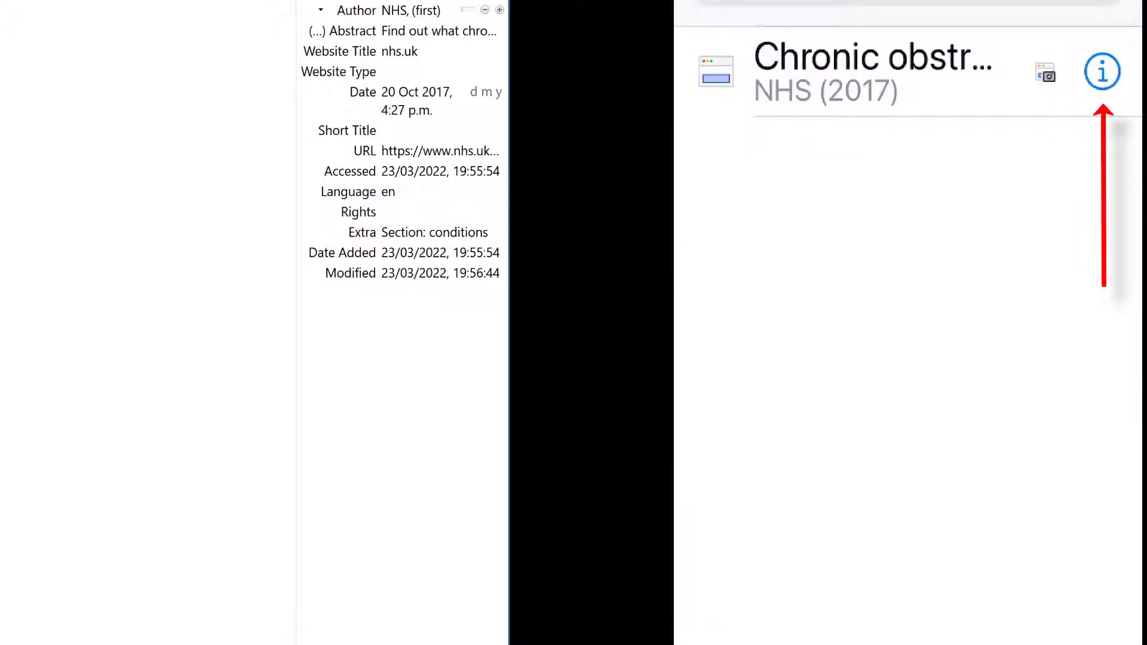
- Open the COPD item's info on the phone, enter Edit mode and scroll toward Notes
left_click(1102, 72)
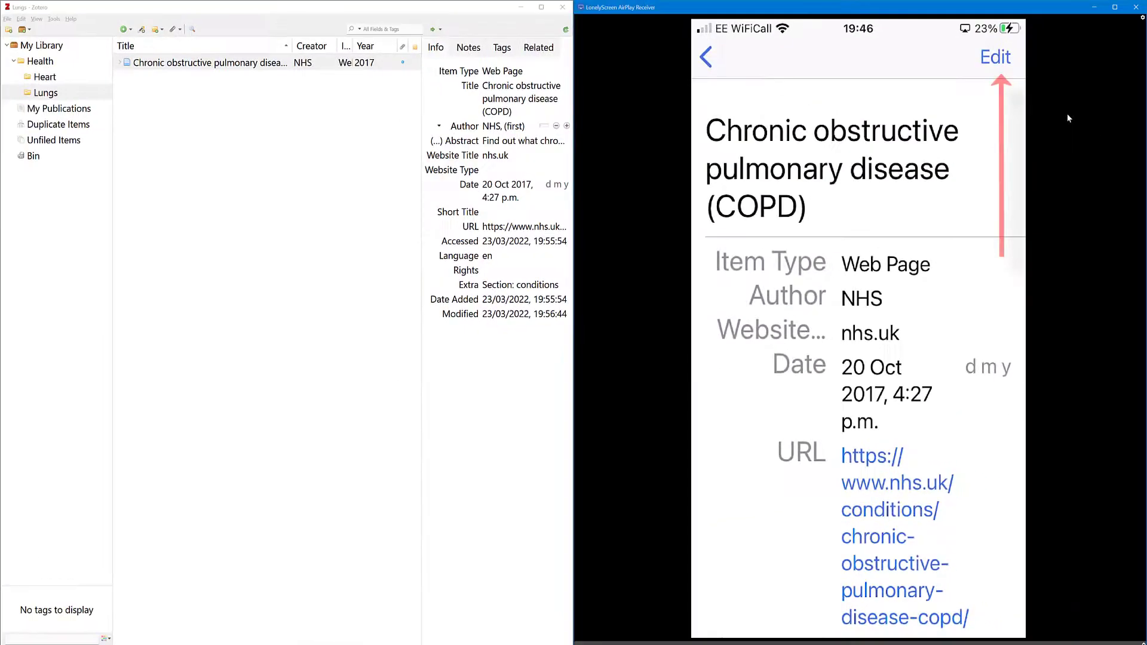
left_click(995, 58)
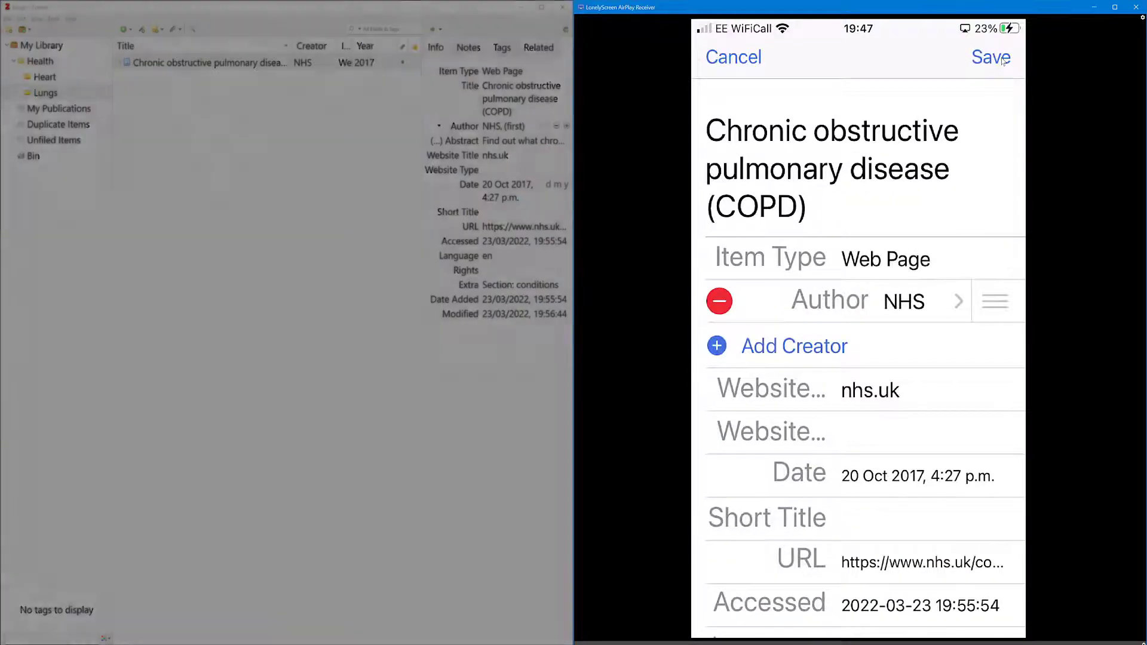
scroll(1003, 61, "down", 15)
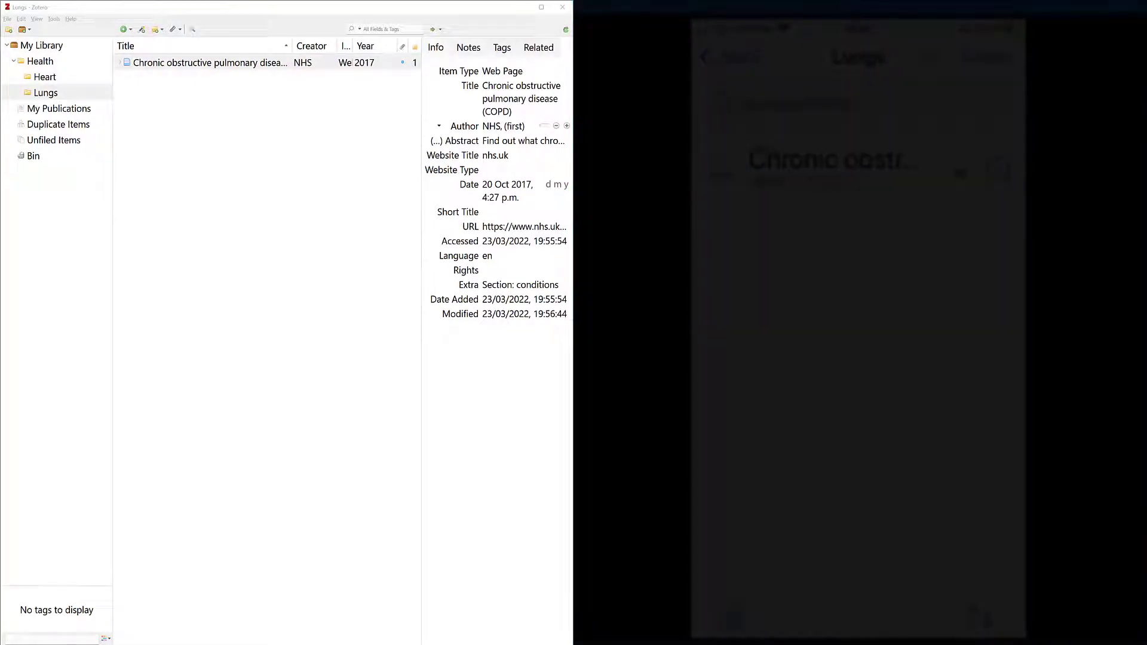
- Expand the COPD item, read the synced breathing-problems note, then collapse the item
left_click(253, 65)
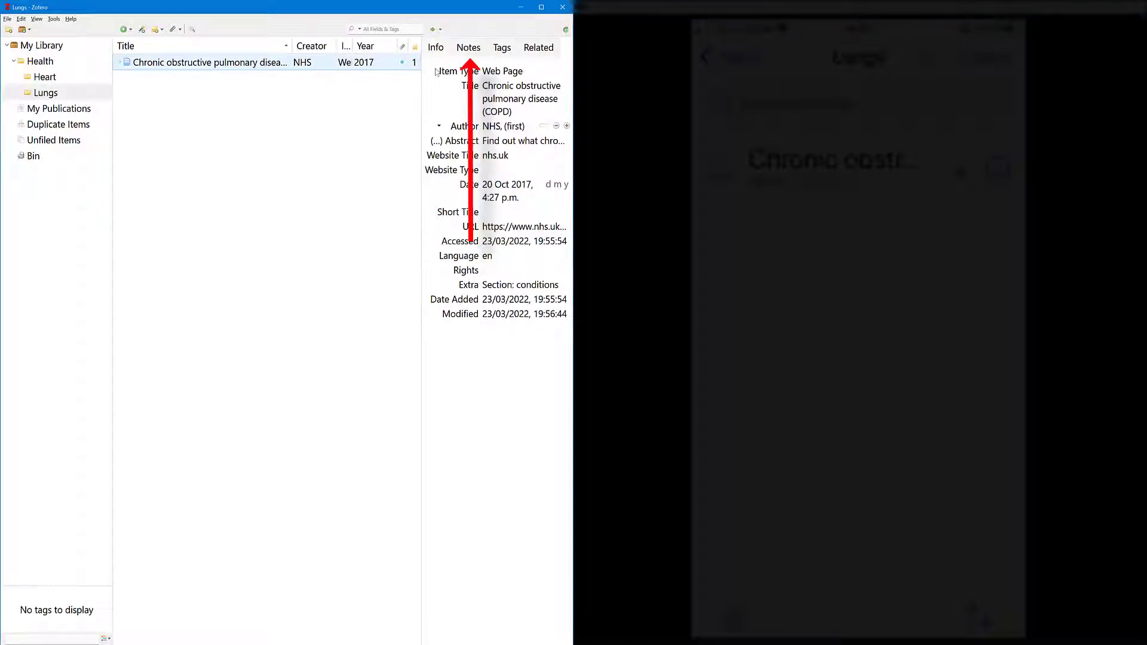
left_click(466, 47)
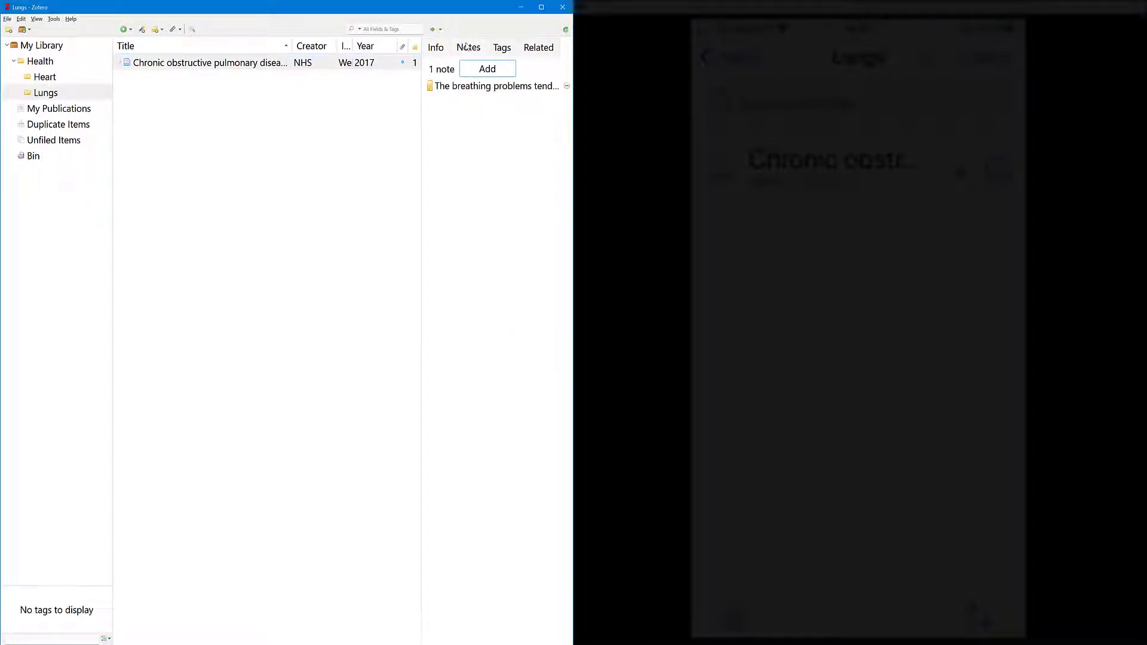
left_click(461, 86)
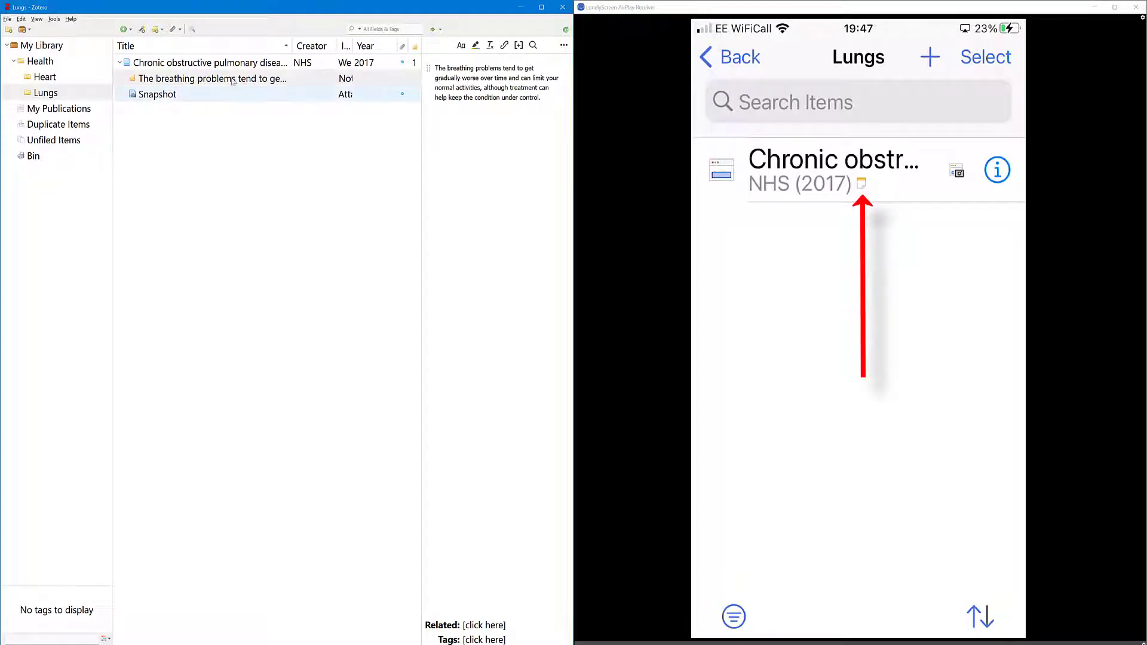
left_click(120, 62)
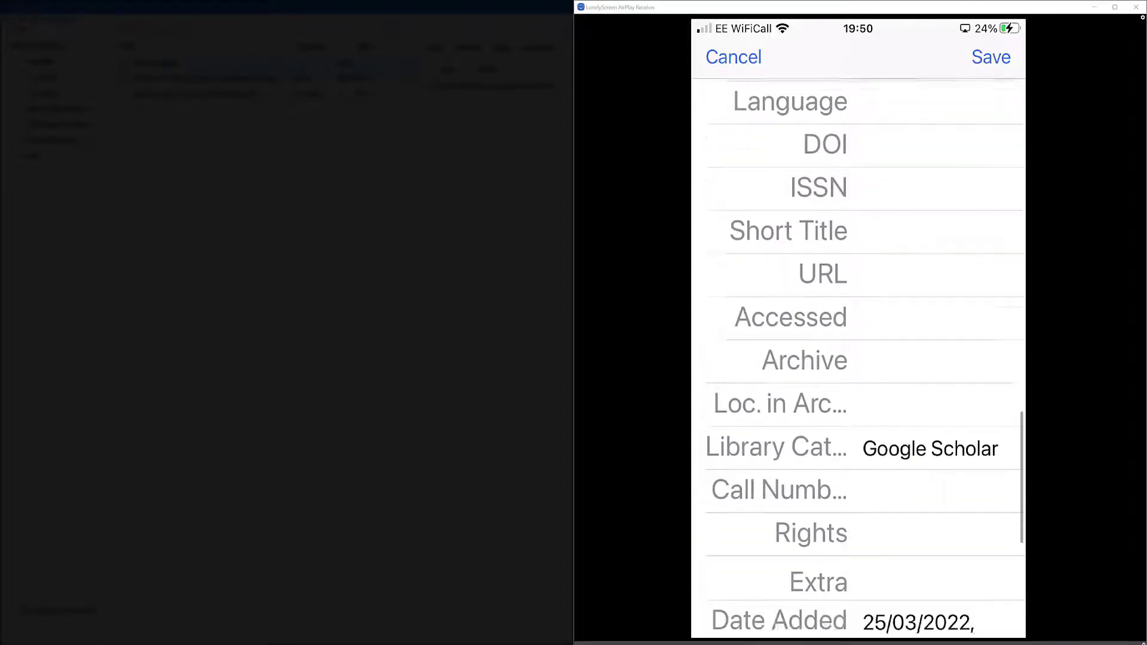
- Dismiss the LonelyScreen reminder and select 262.full.pdf in the Lungs collection
left_click(624, 343)
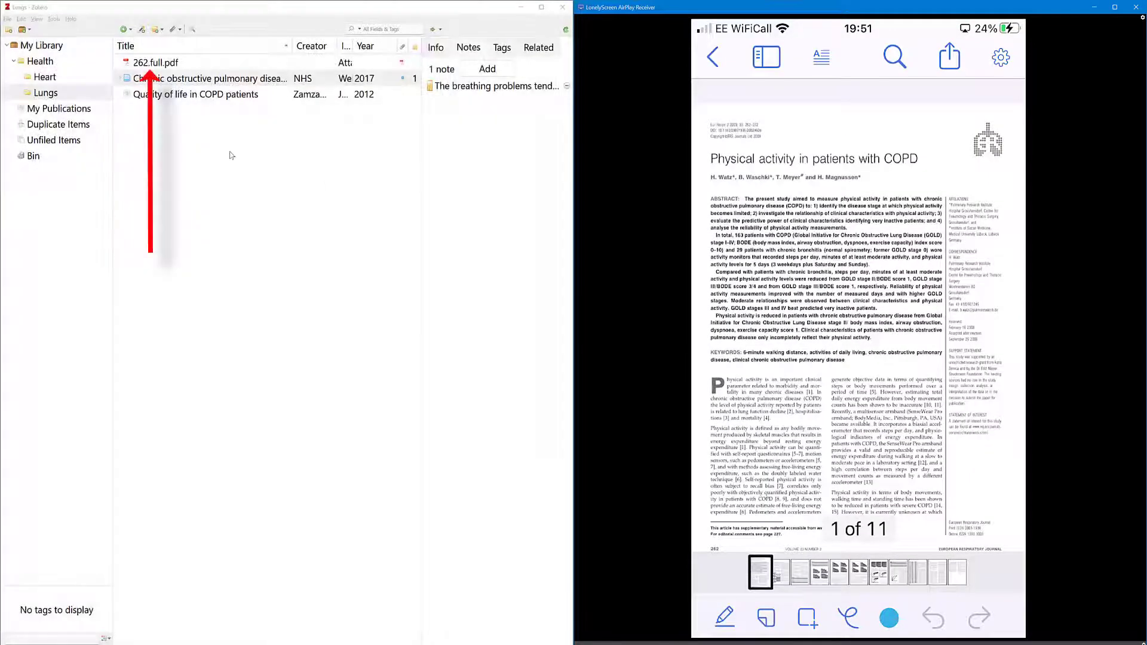
left_click(160, 66)
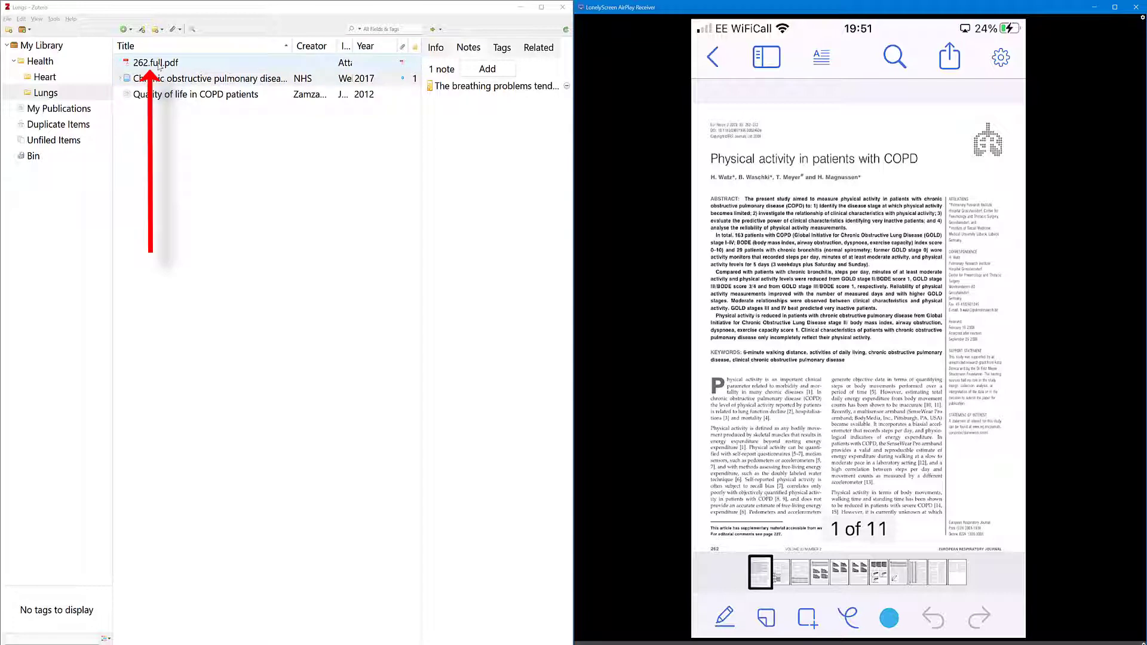
- Open 262.full.pdf to review its highlights, then close its reader tab
double_click(158, 67)
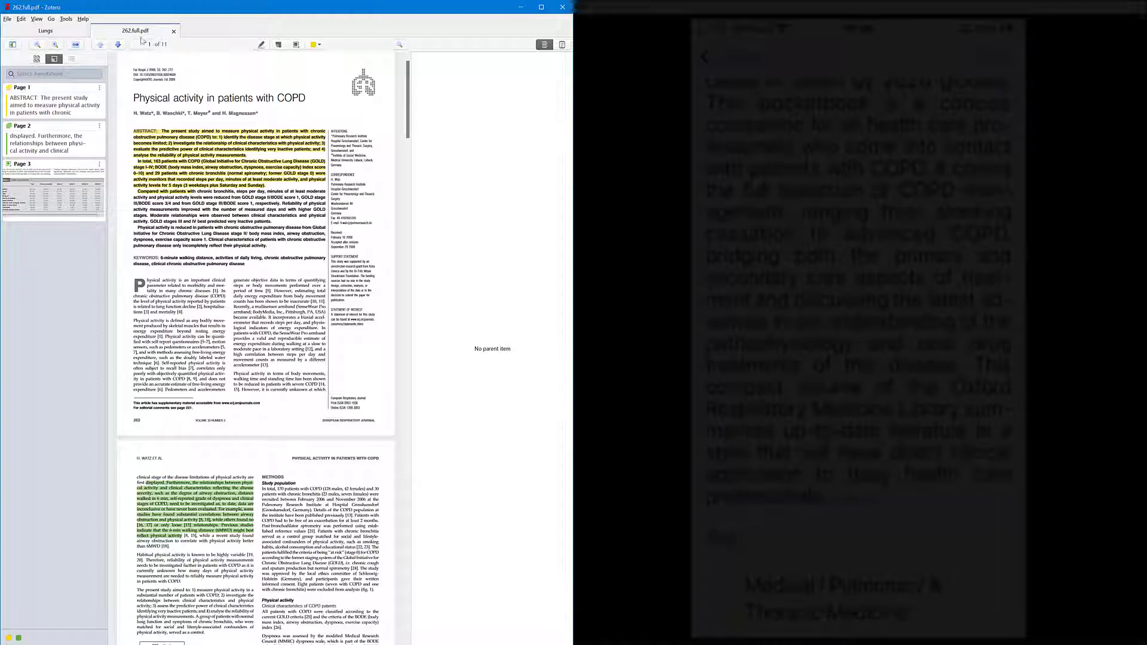
left_click(174, 31)
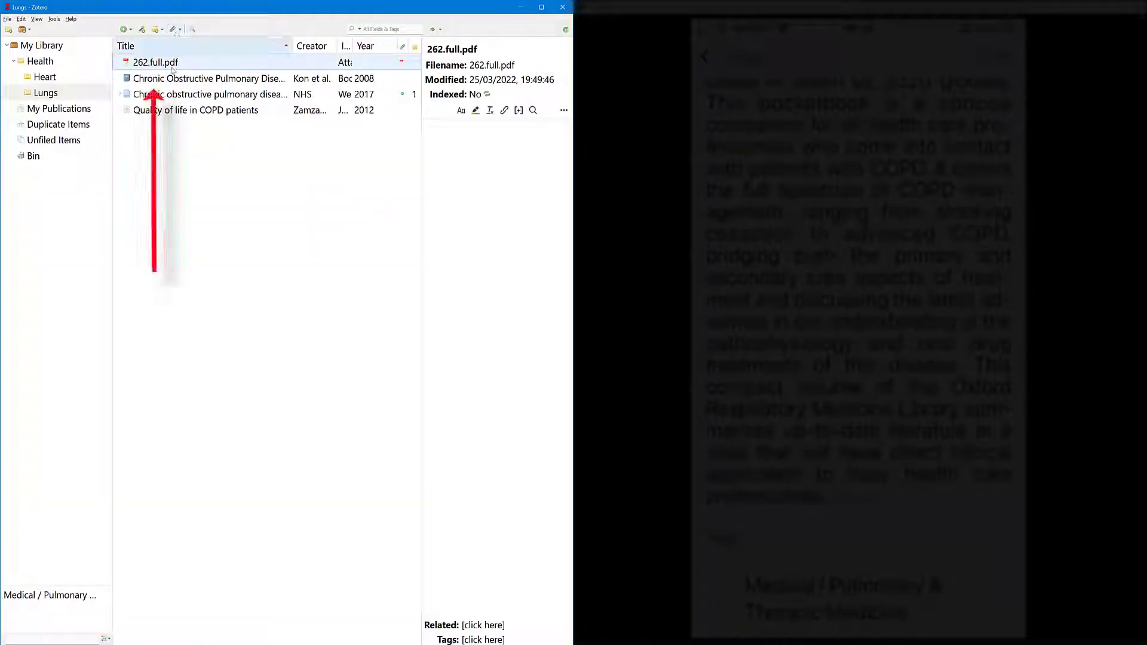
- Select the 2008 COPD book, view its Info, and filter by Medical / Pulmonary & Thoracic Medicine
left_click(173, 79)
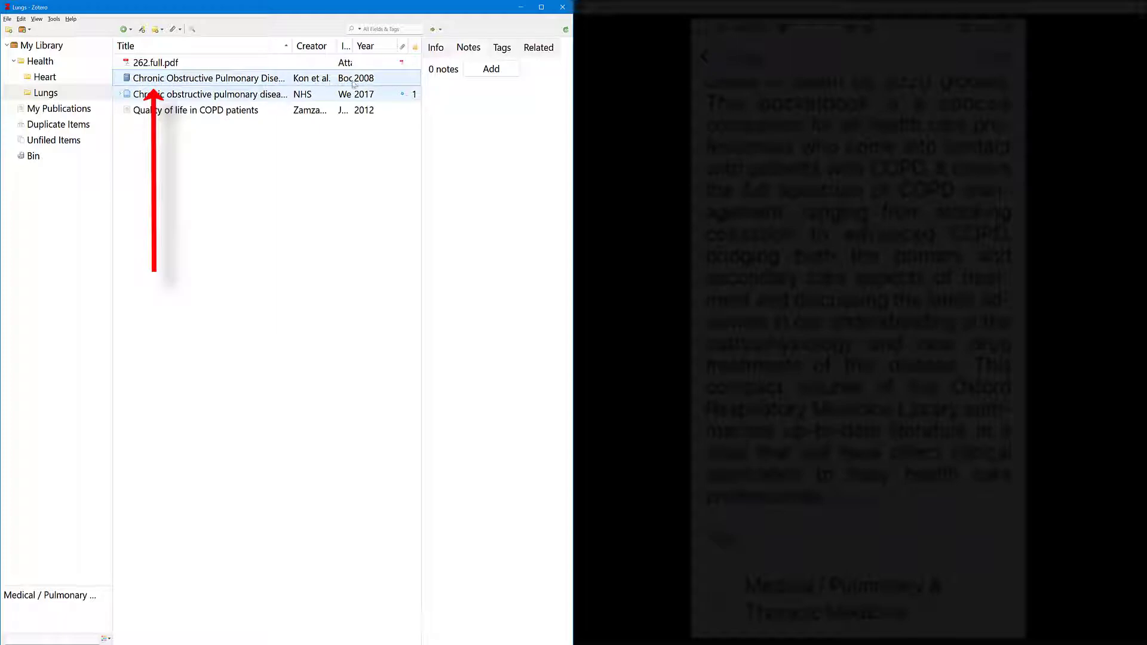
left_click(430, 49)
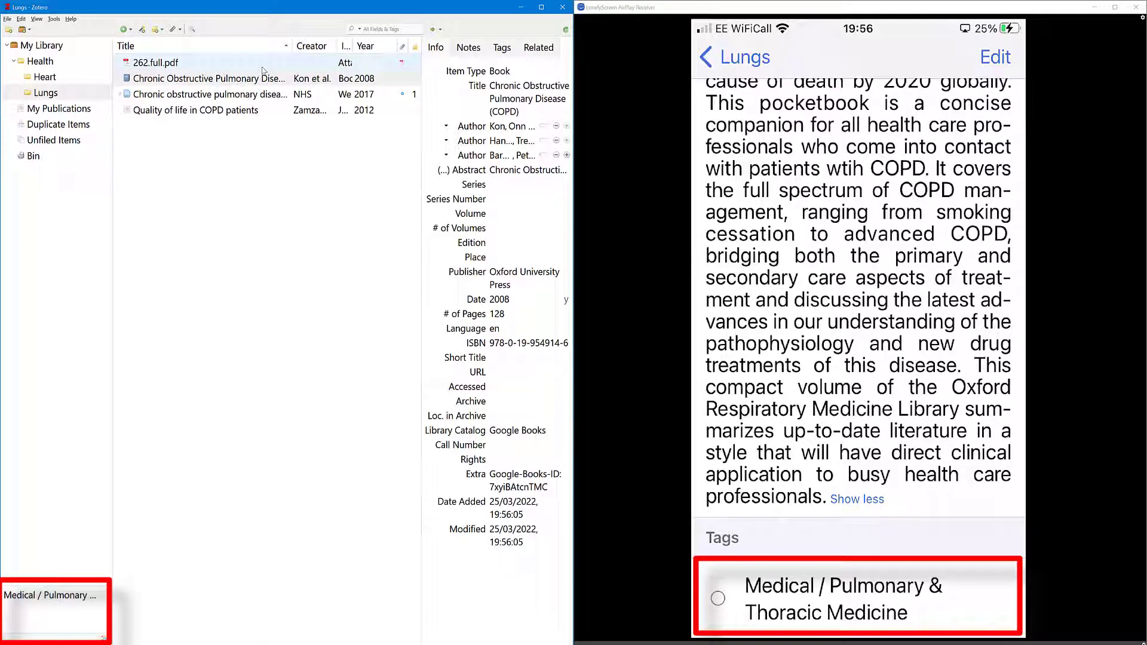
left_click(58, 596)
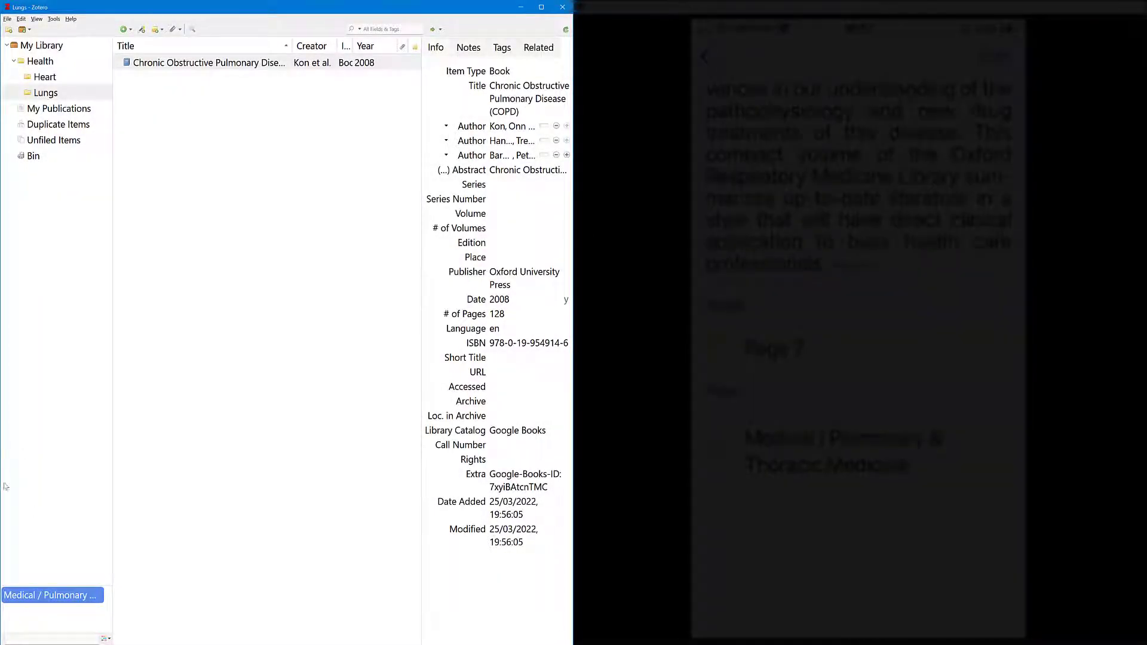
- Show the COPD book's notes and open the synced Page 7 note
left_click(467, 54)
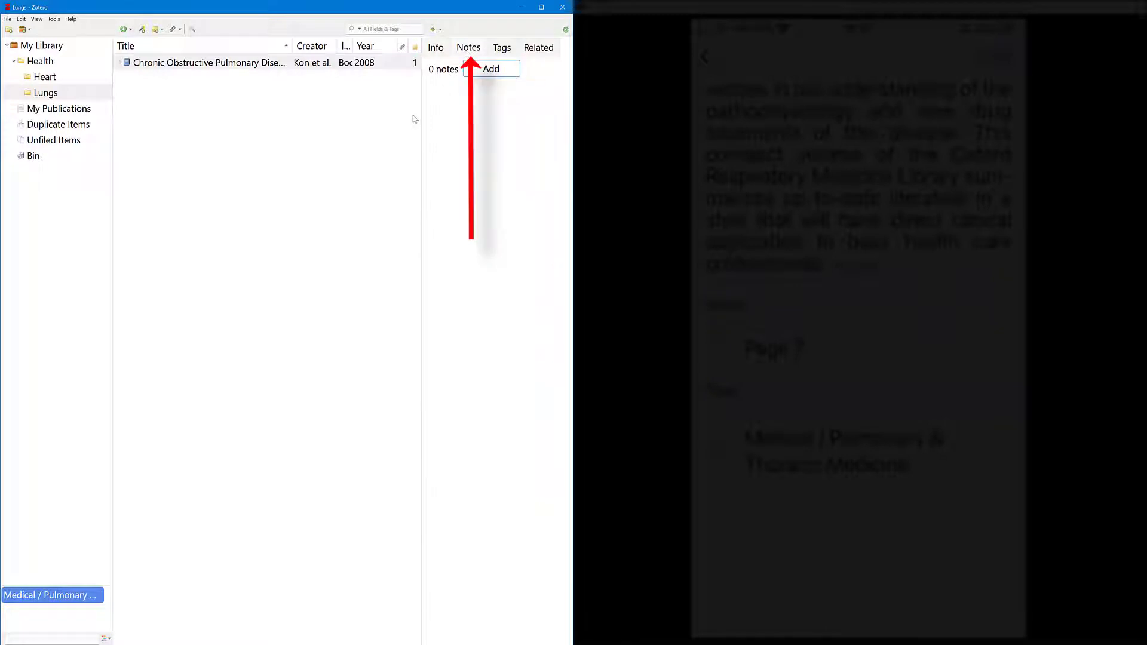
left_click(465, 53)
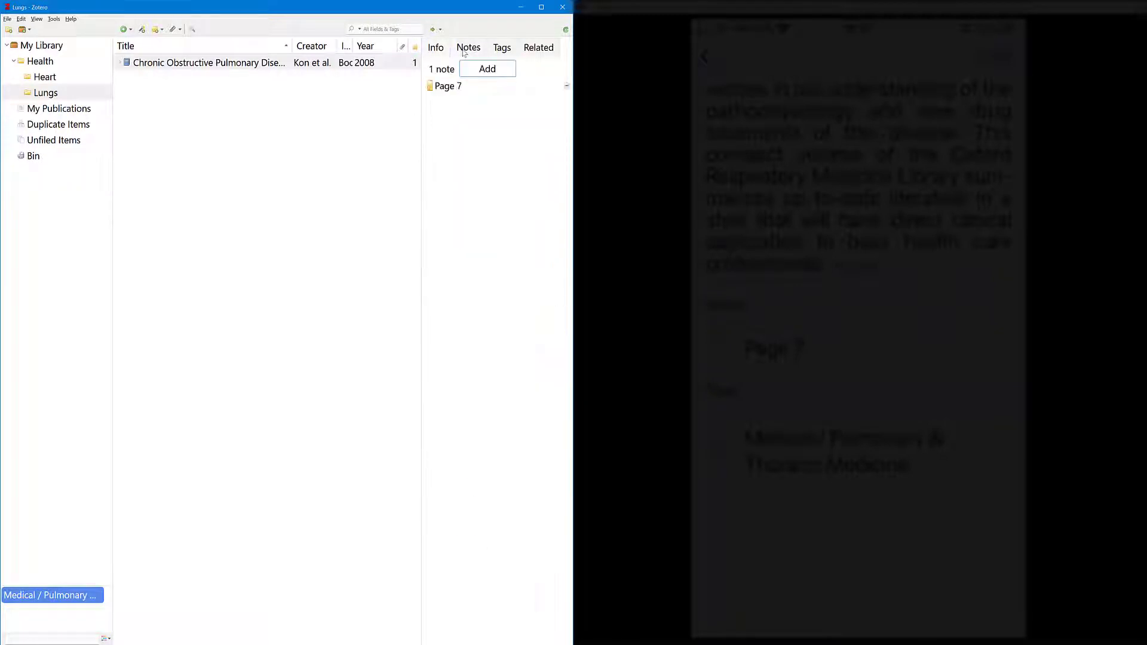
left_click(451, 87)
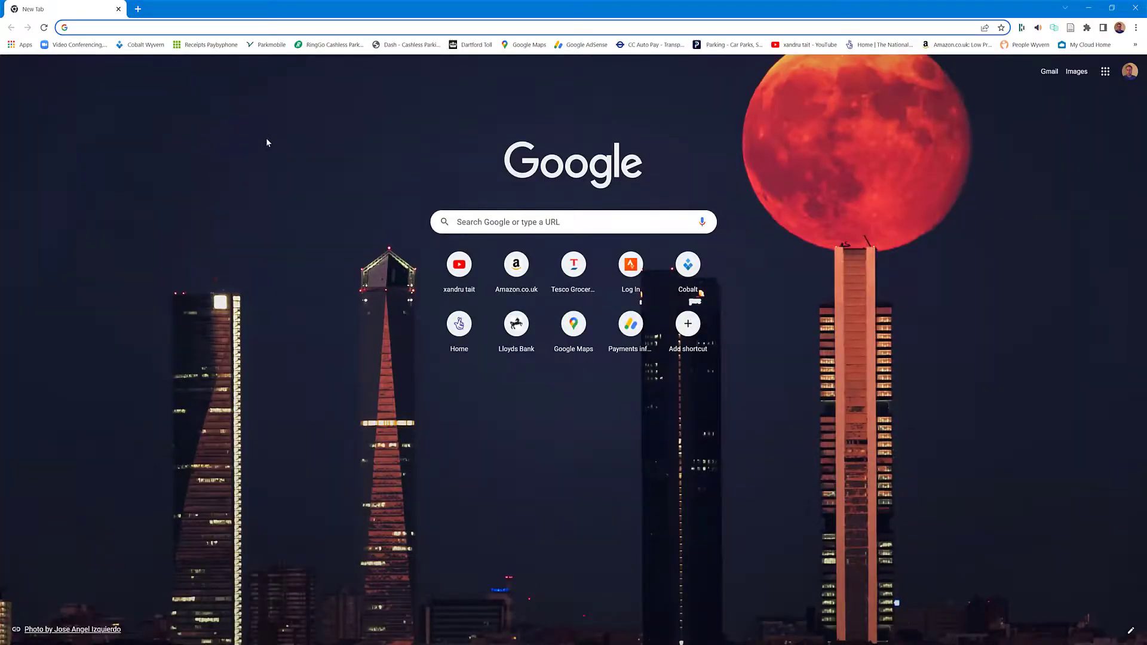
- Search Google for jstor and go to the JSTOR home page
type("jstor")
key("Return")
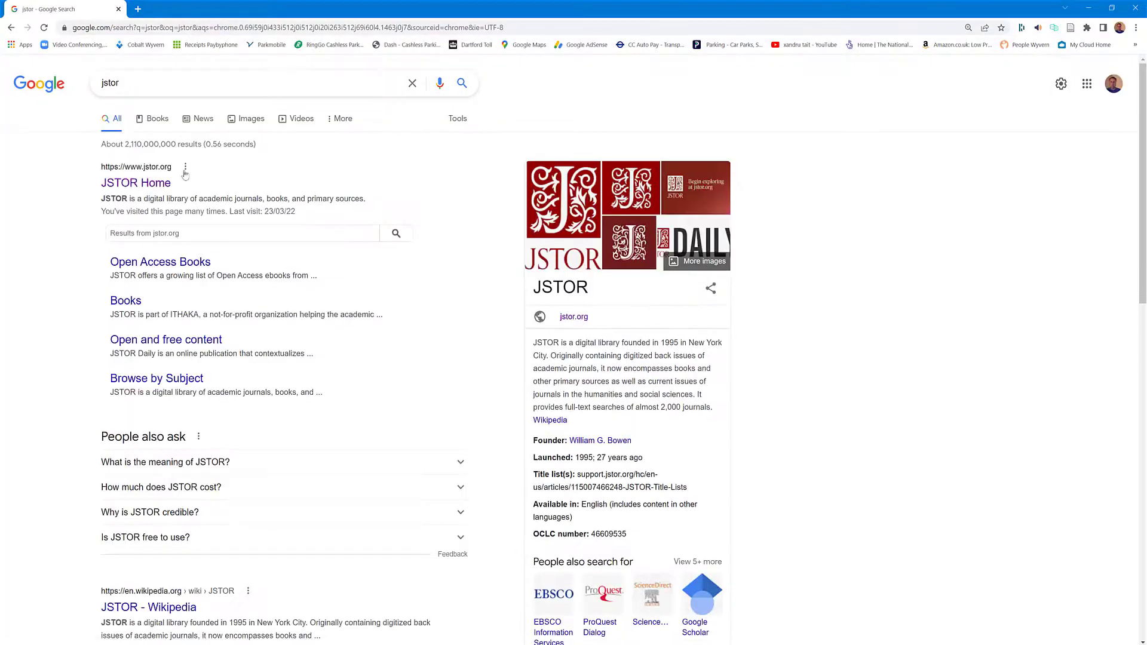
left_click(141, 182)
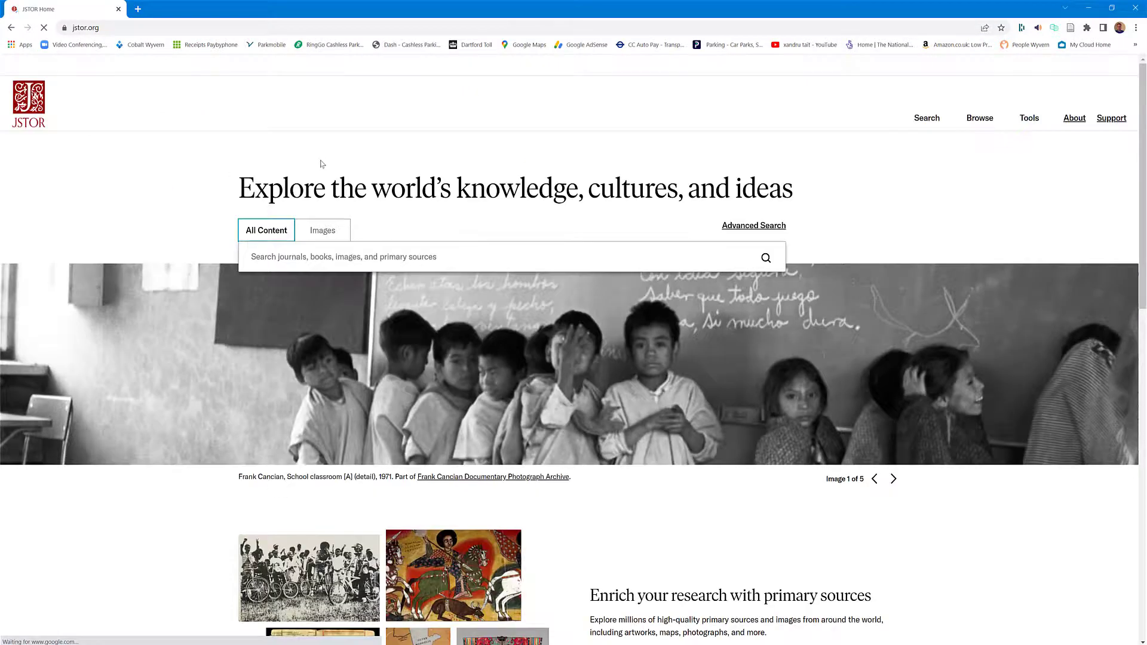
- Search JSTOR for heart and open the ANNEX VII: Urban HEART Equity Response Strategies report
left_click(288, 258)
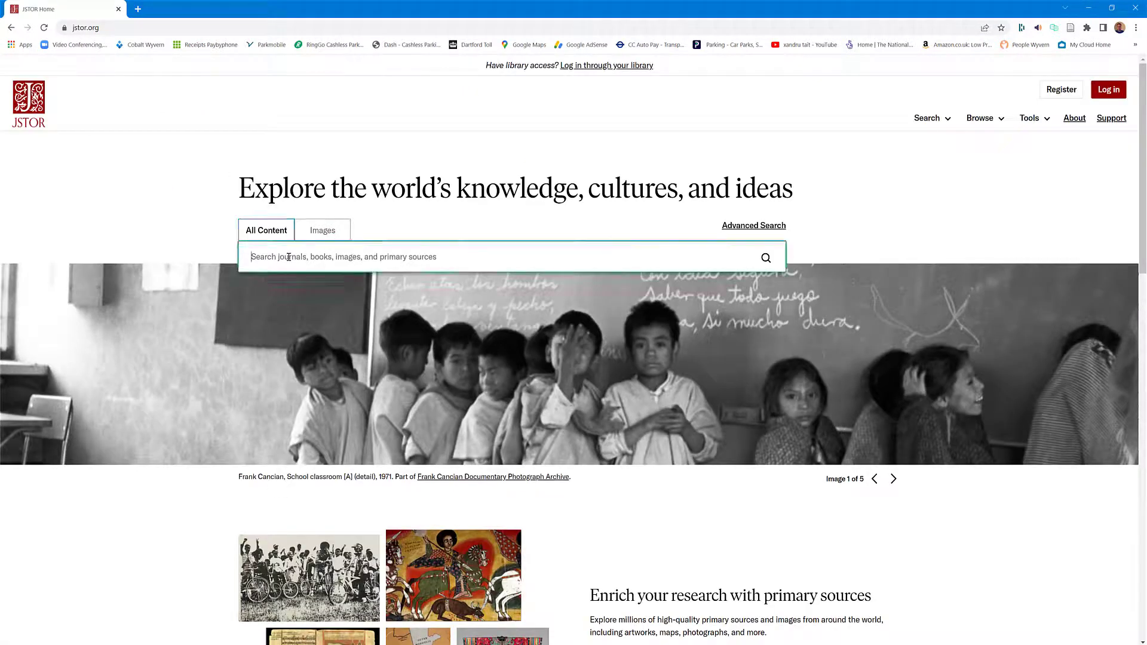
type("heart")
key("Return")
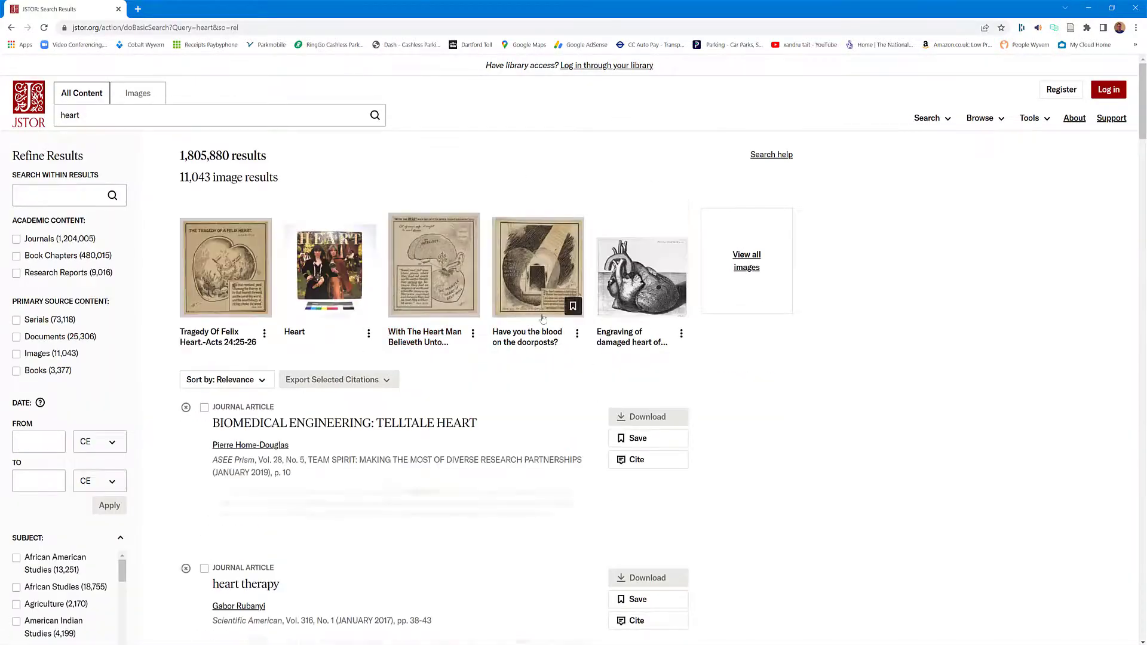
scroll(442, 446, "down", 9)
left_click(270, 402)
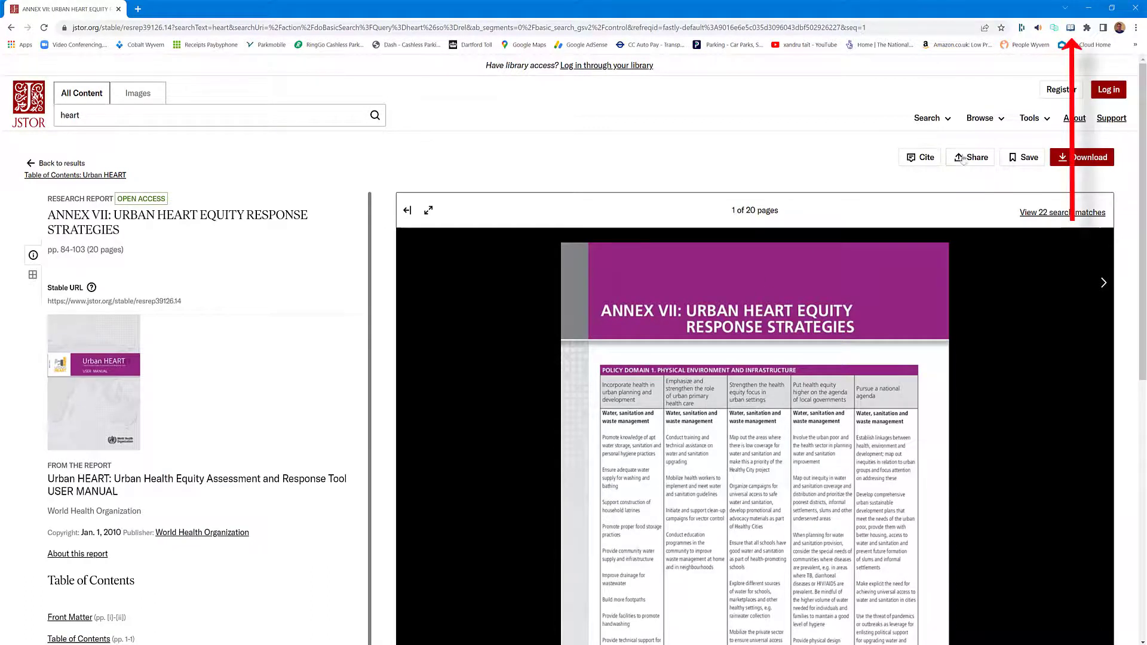
- Save the ANNEX VII JSTOR report via Zotero Connector into the Heart collection, then minimize Chrome
left_click(1070, 28)
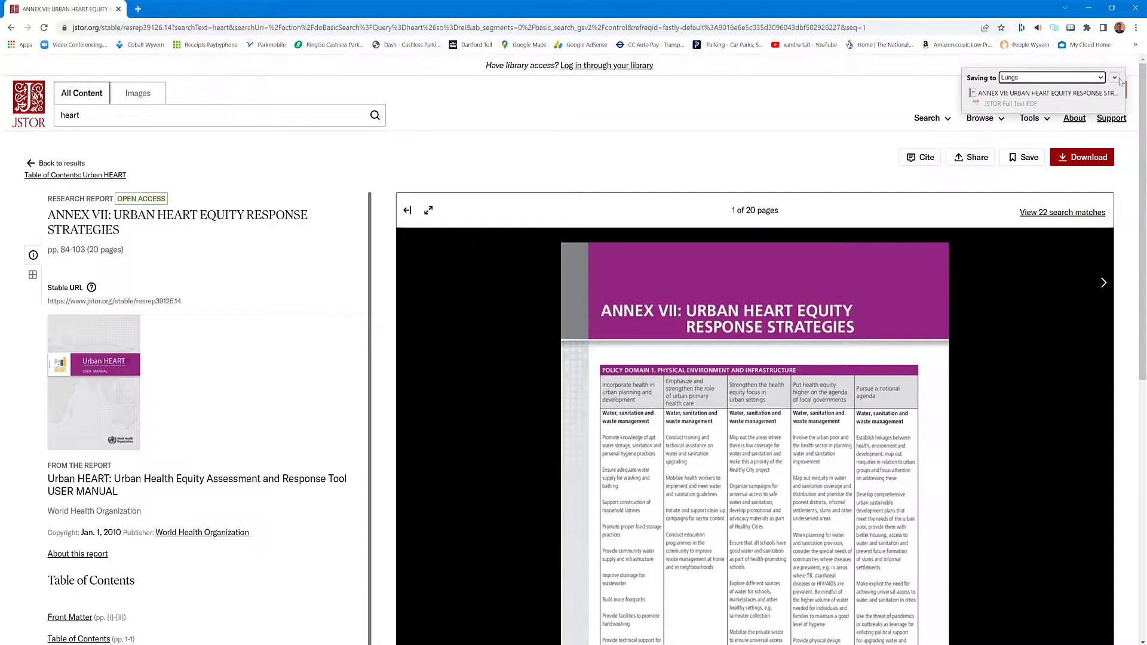
left_click(1115, 78)
left_click(1019, 117)
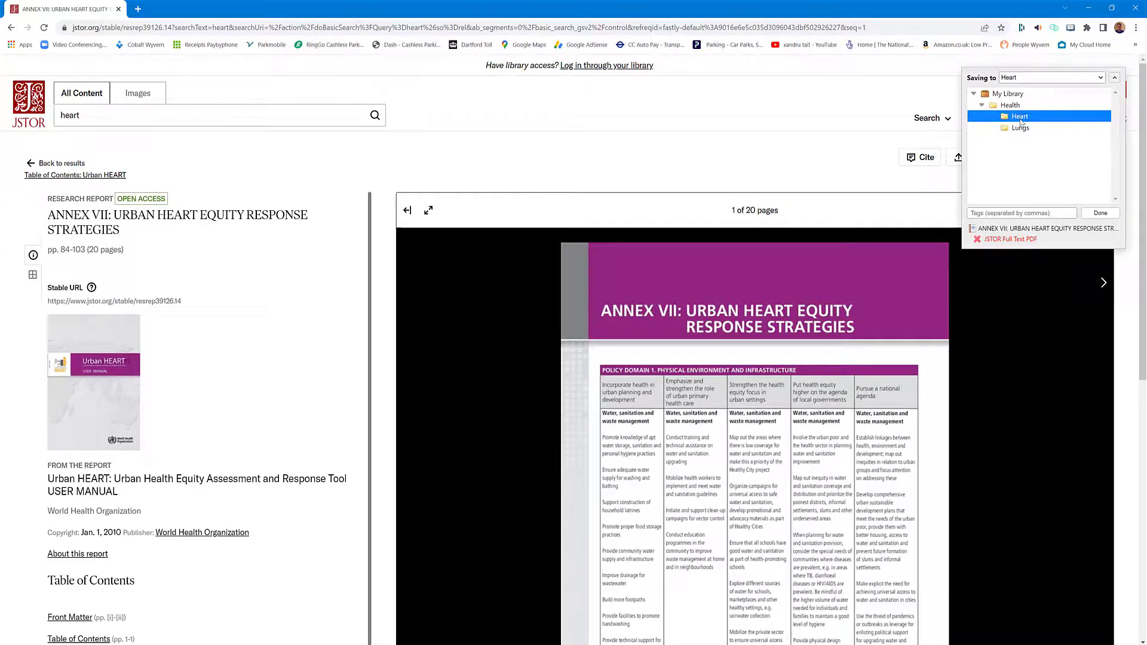
left_click(1101, 213)
left_click(1090, 9)
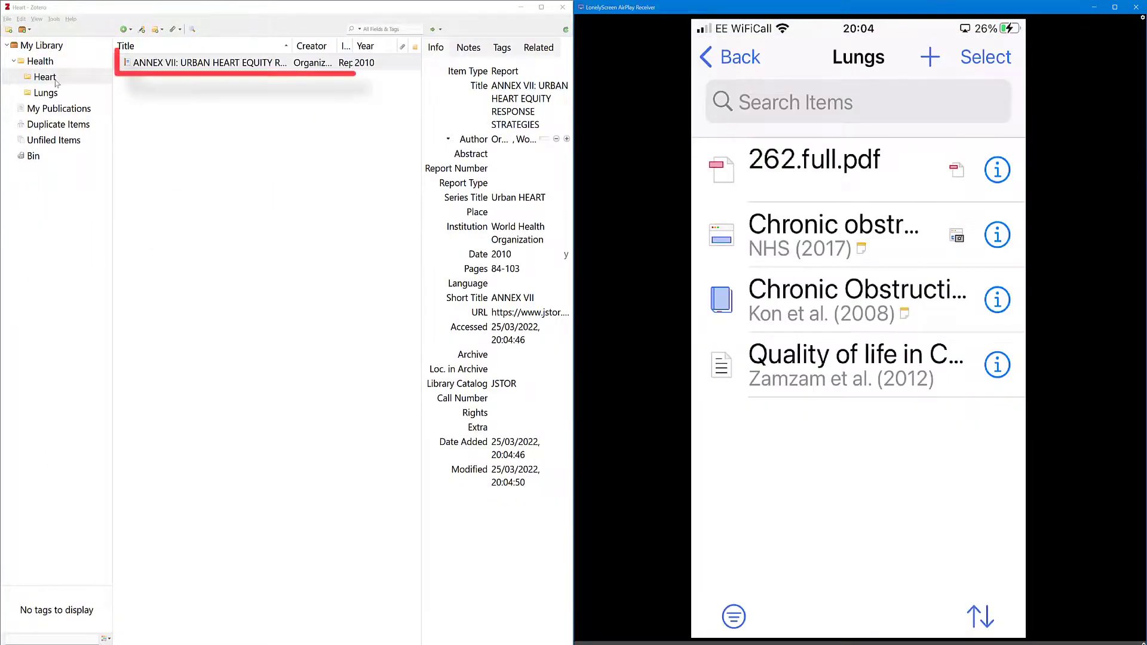
- Open the ANNEX VII report from the Heart collection on its JSTOR page in Chrome
left_click(172, 64)
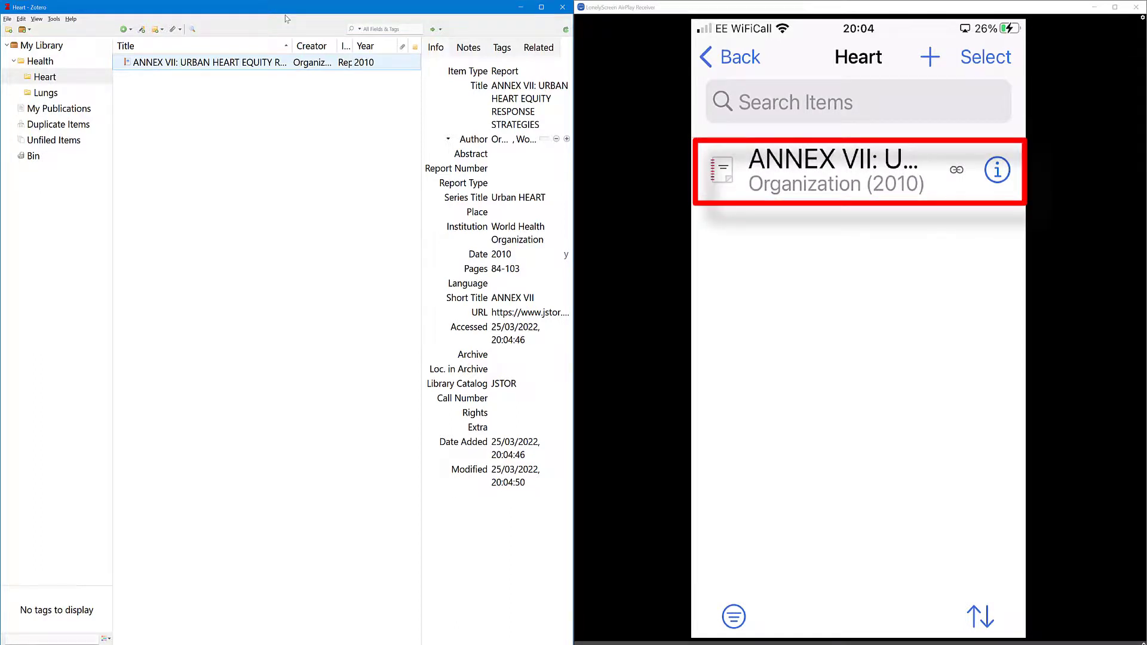
double_click(173, 62)
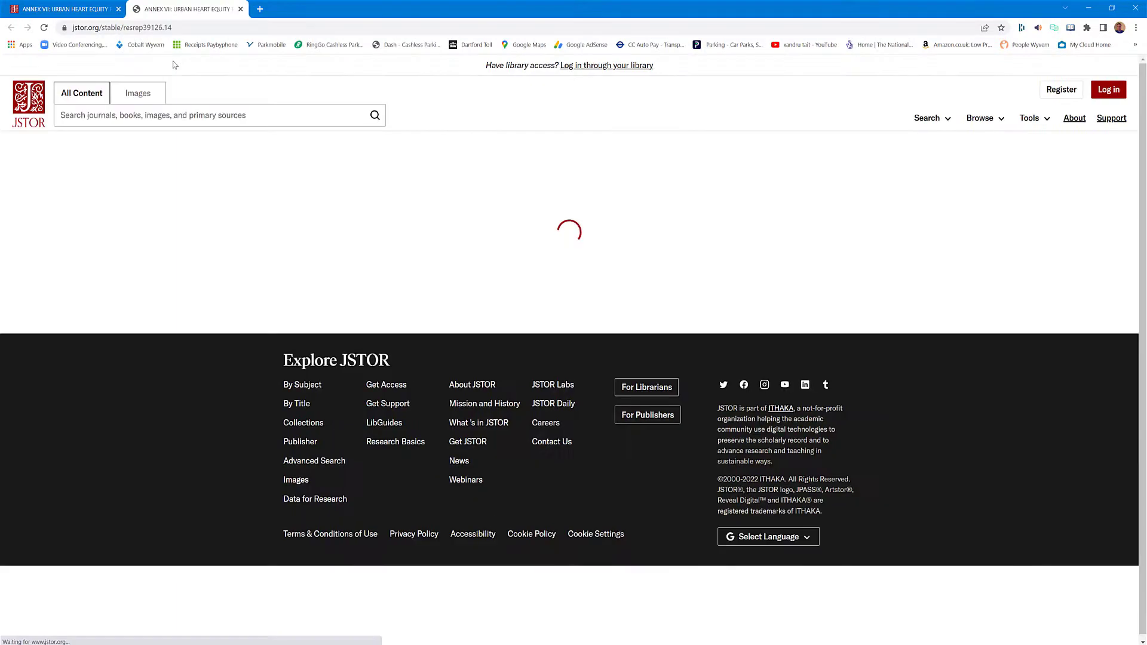